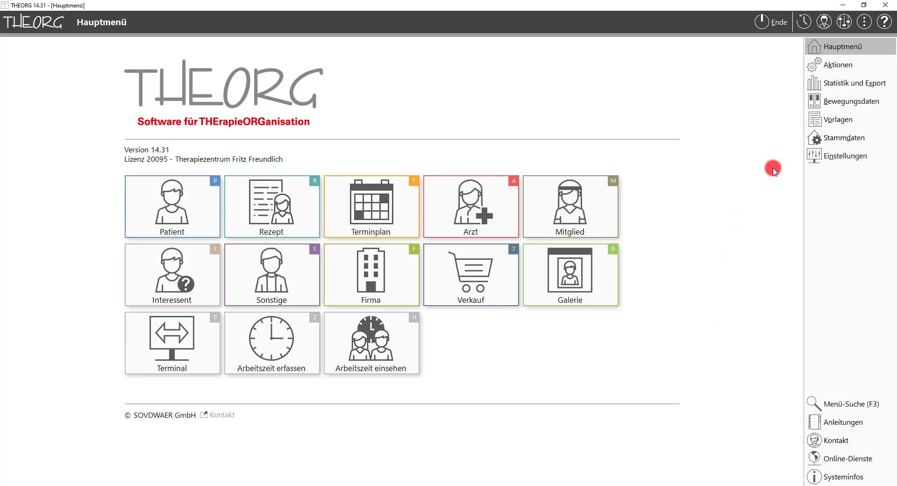
# - Duplicate the owner's record in the employee master data (Mitarbeiter), entering the new substitute's designation, last name and first name
pyautogui.click(814, 143)
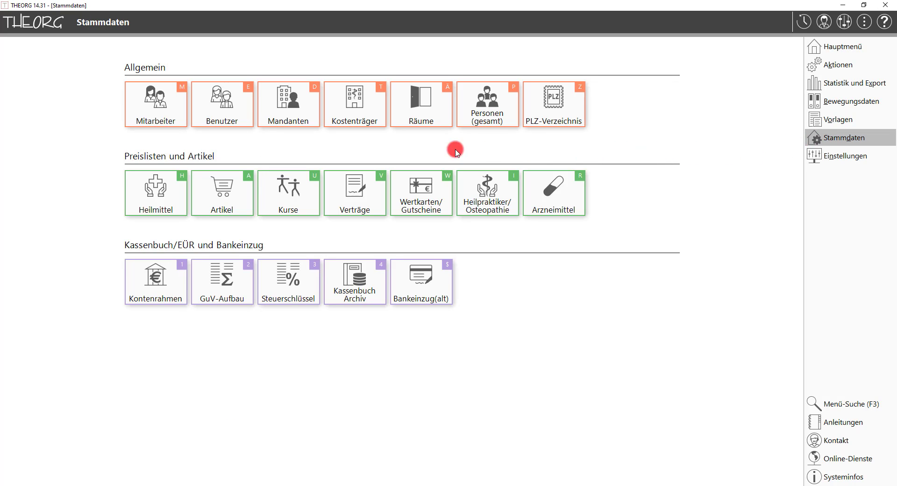
pyautogui.click(163, 114)
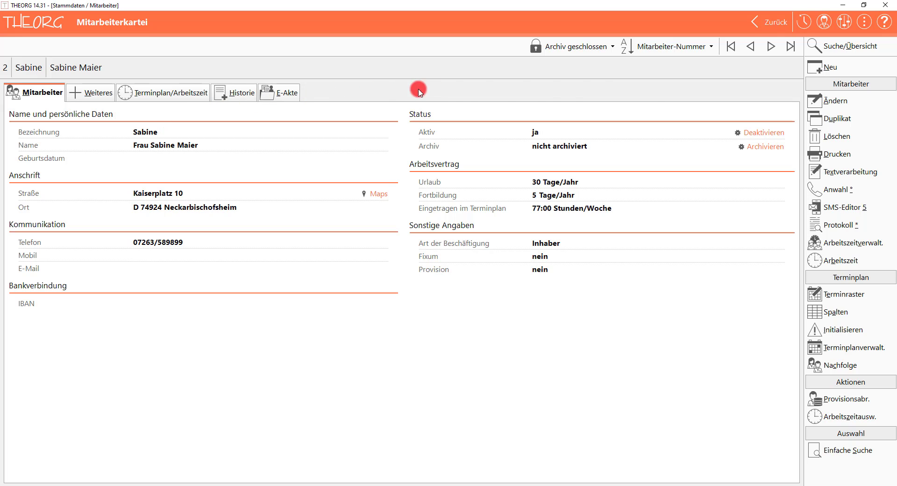
pyautogui.click(830, 122)
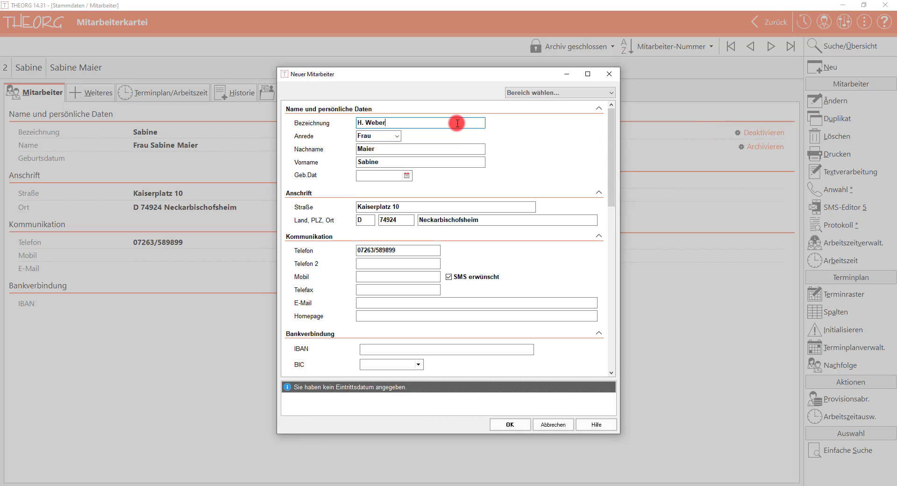
pyautogui.press('Tab')
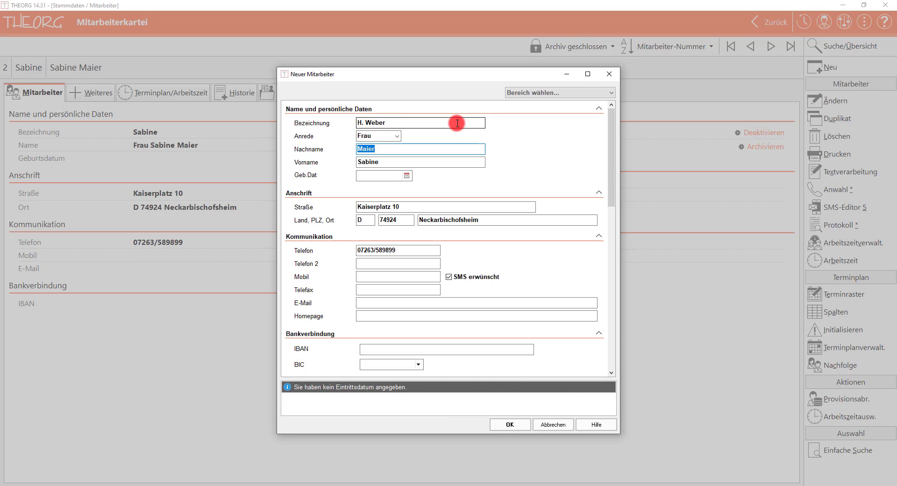
pyautogui.write('Weber')
pyautogui.press('Tab')
pyautogui.write('Ha')
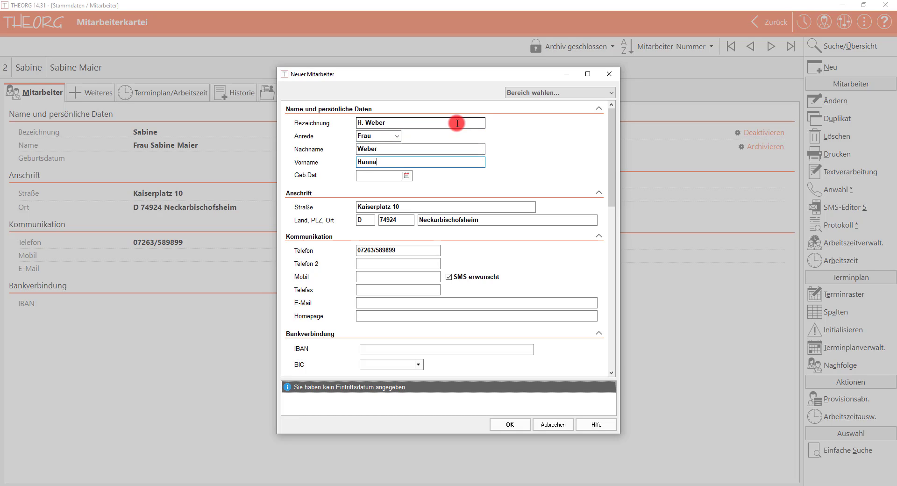
pyautogui.click(518, 425)
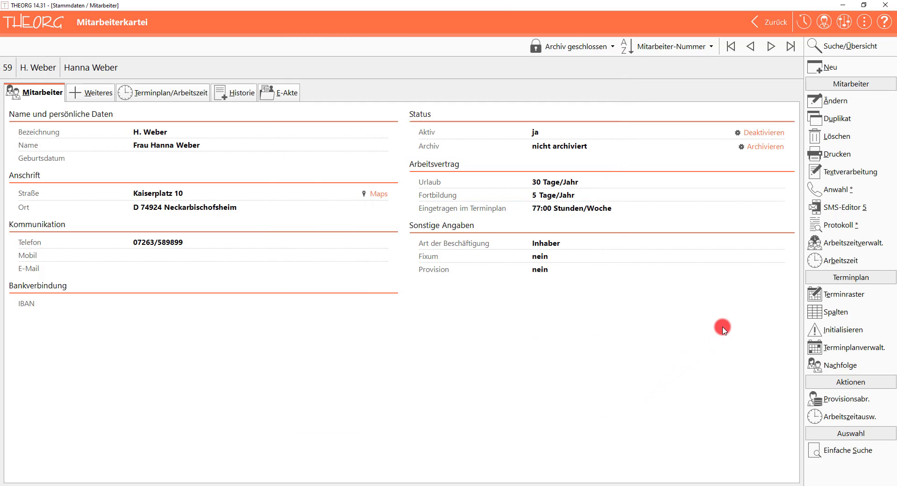
# - Review the duplicated employee's working-hours grid and additional details such as commission and schedule column types
pyautogui.click(813, 260)
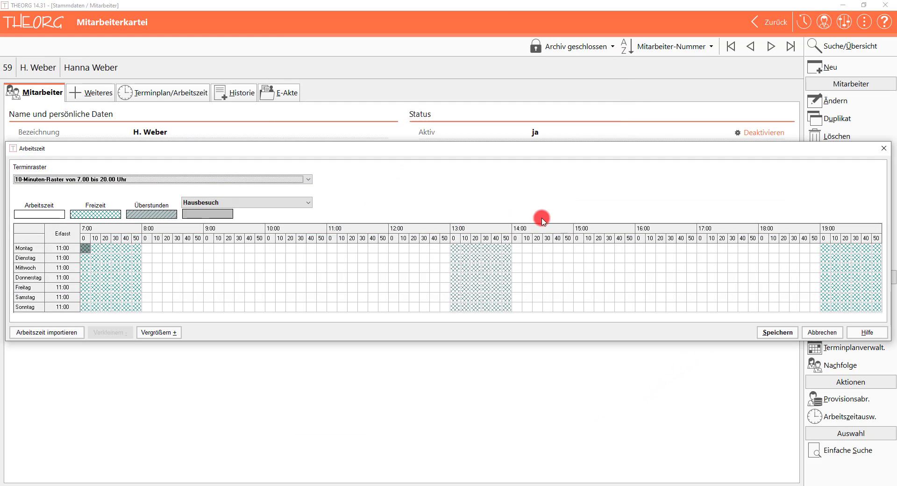
pyautogui.click(282, 182)
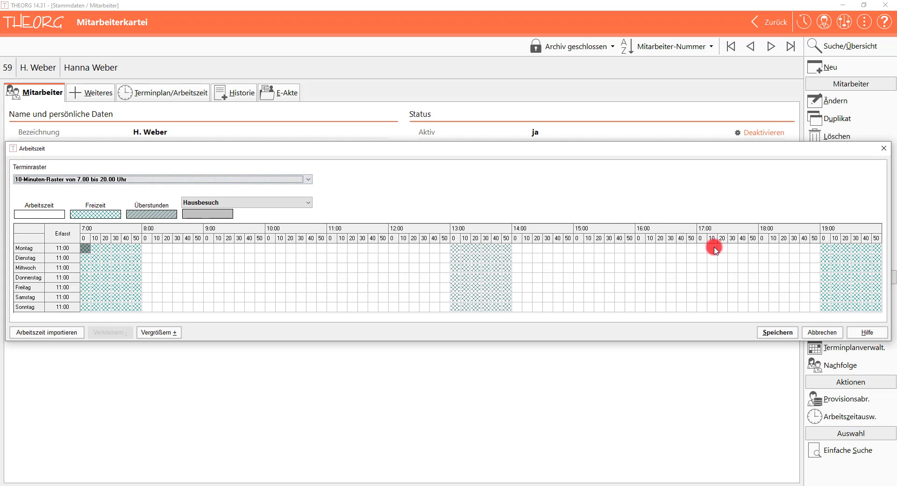
pyautogui.click(818, 333)
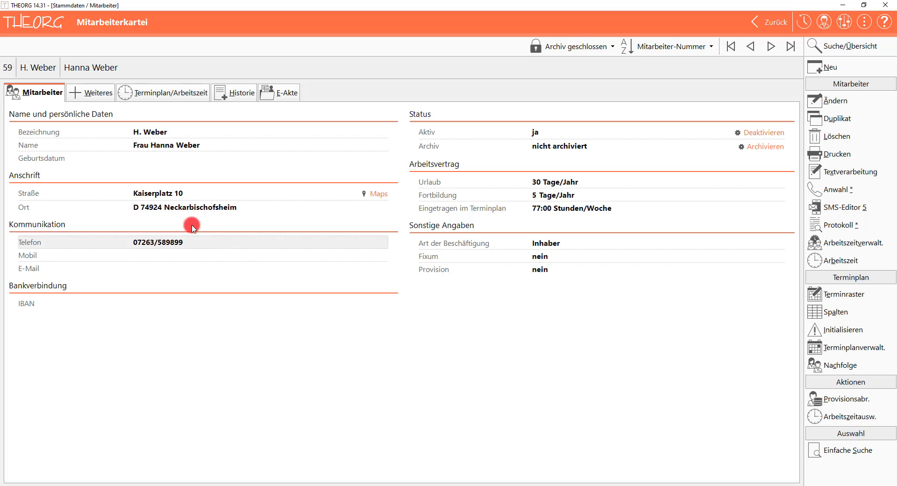
pyautogui.click(97, 96)
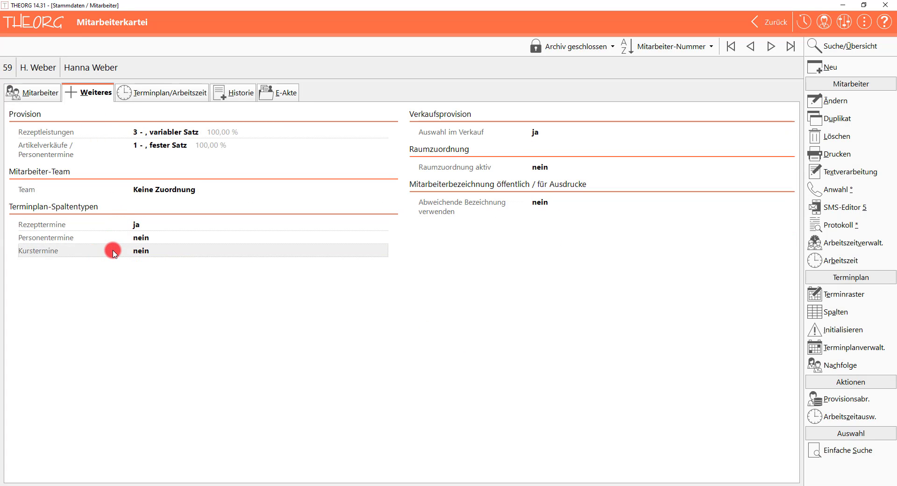
pyautogui.click(44, 94)
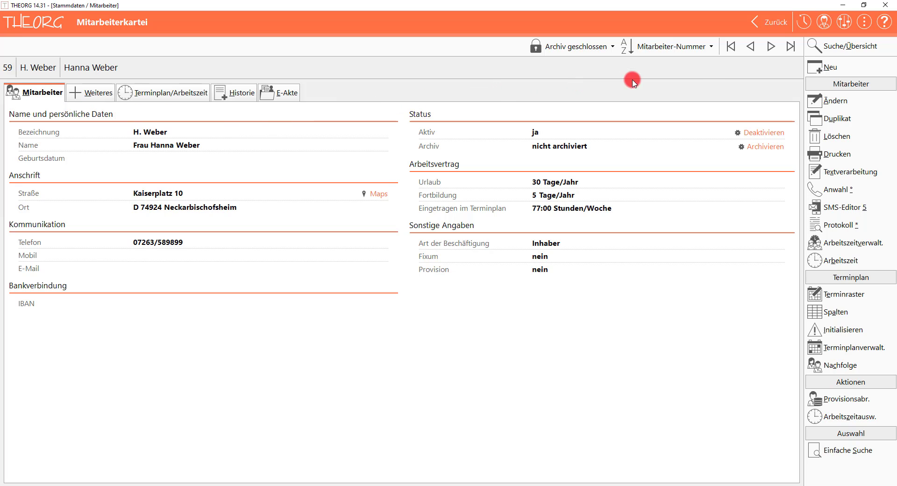
# - Open the owner's employee record from the overview and start a temporary substitution (Vertretung) with the duplicated employee as substitute
pyautogui.click(823, 45)
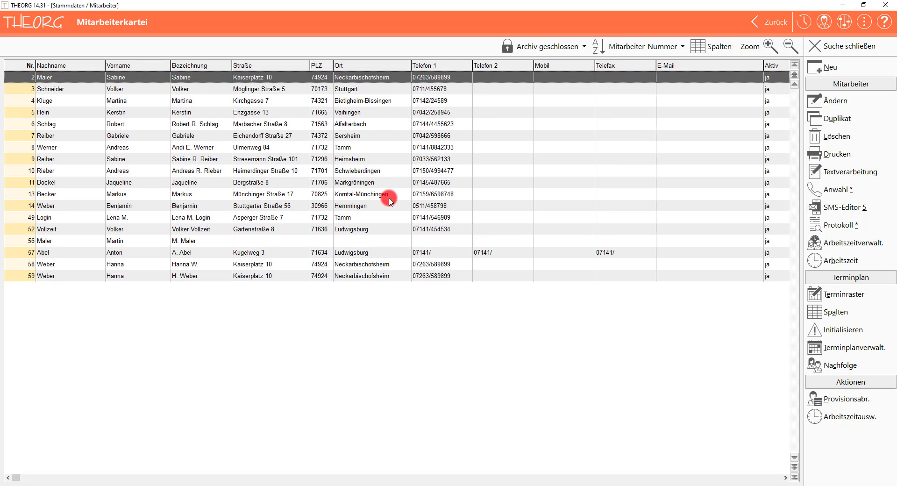
pyautogui.doubleClick(161, 78)
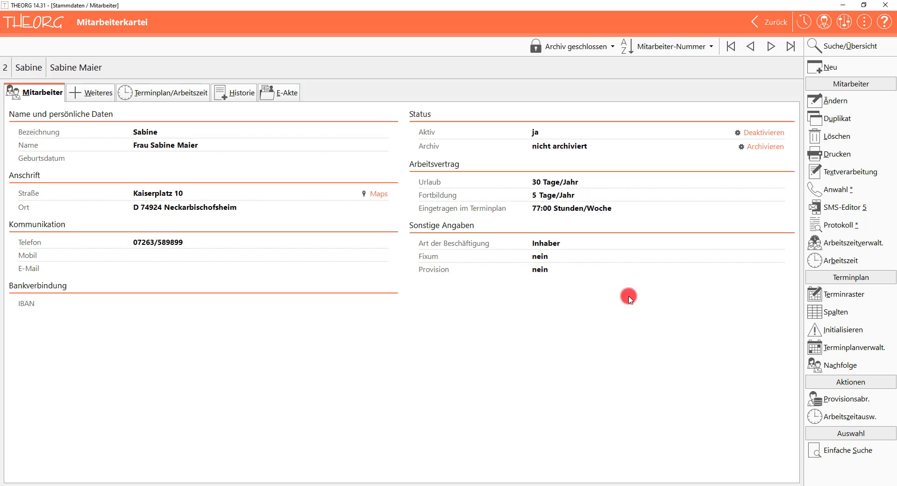
pyautogui.click(814, 365)
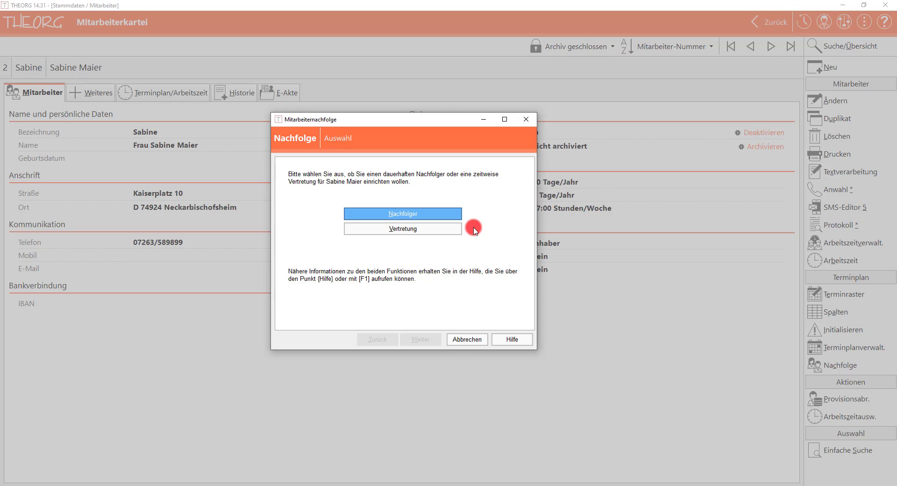
pyautogui.click(449, 228)
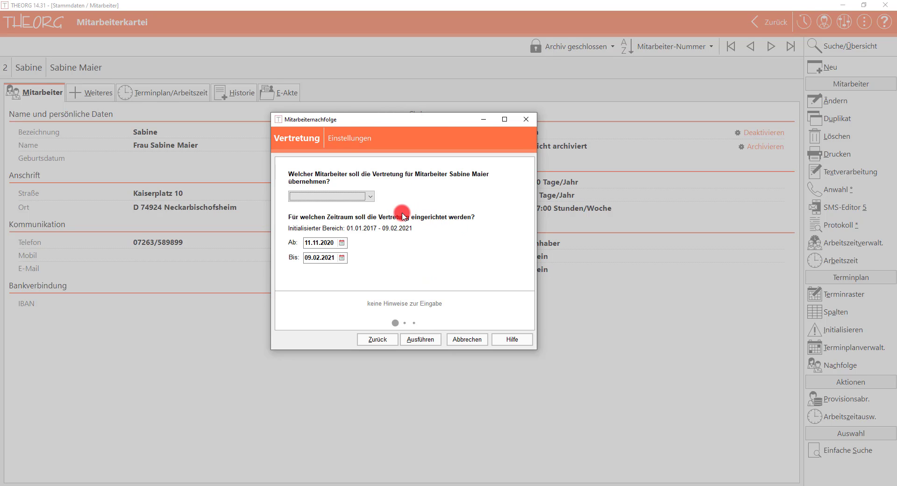
pyautogui.click(367, 197)
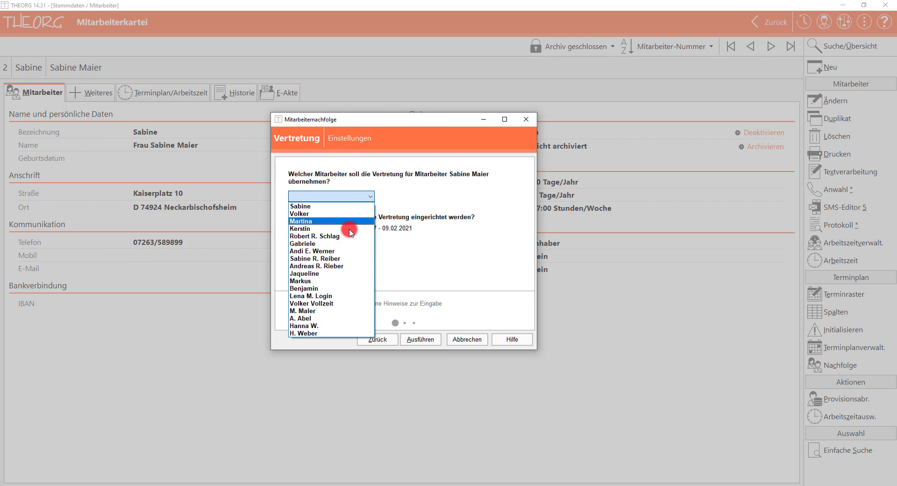
pyautogui.click(329, 333)
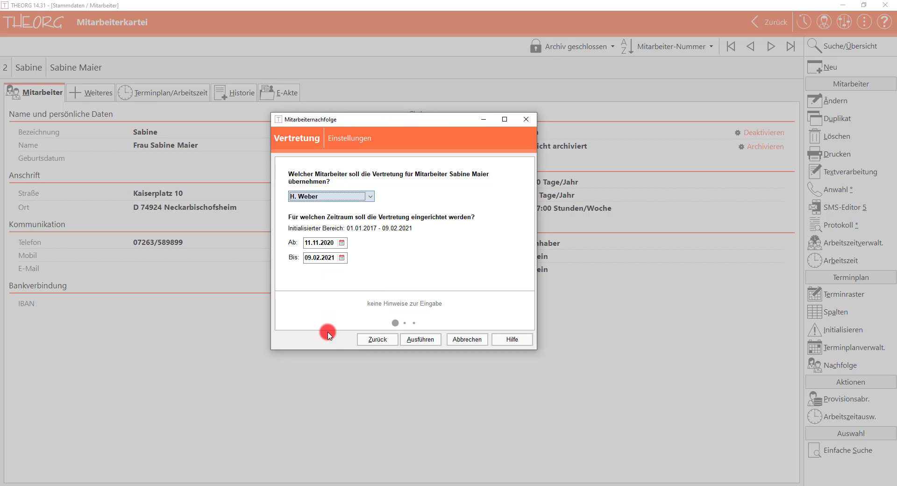
# - Set the substitution period from 12.11.2020 to 20.11.2020, execute the substitution and finish the assistant
pyautogui.click(342, 243)
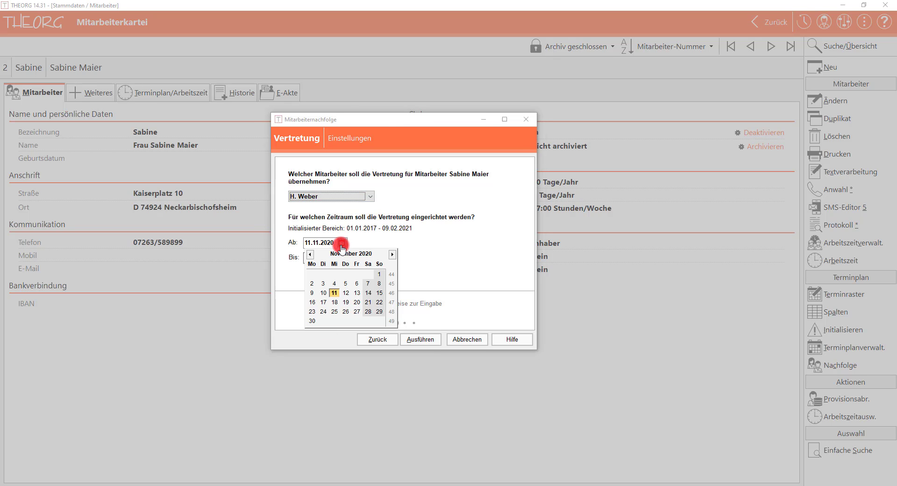
pyautogui.click(347, 295)
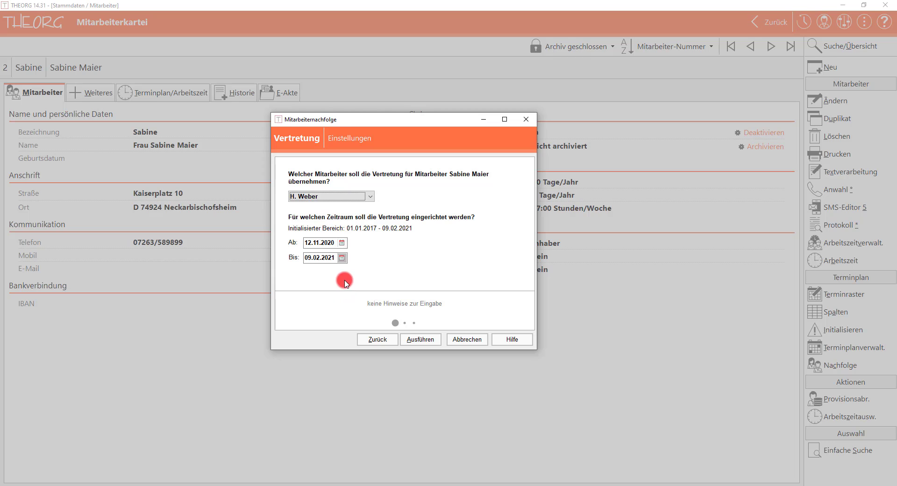
pyautogui.click(342, 257)
pyautogui.click(310, 269)
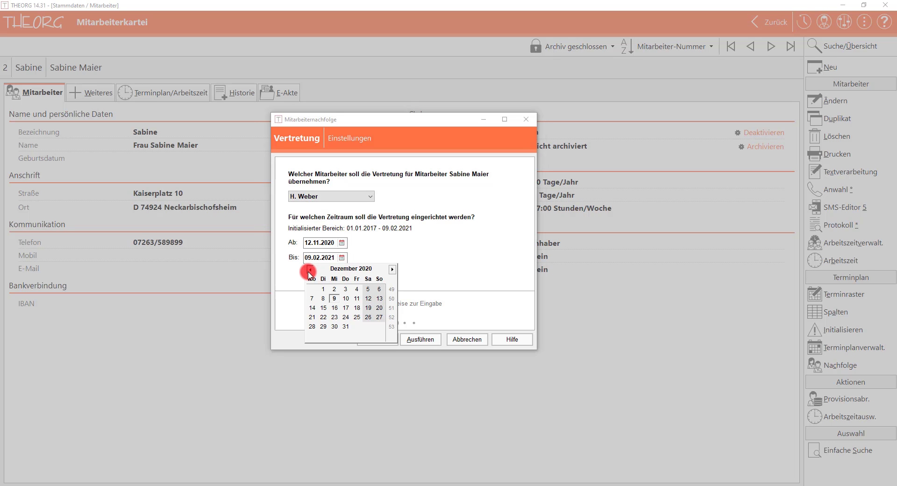
pyautogui.click(309, 270)
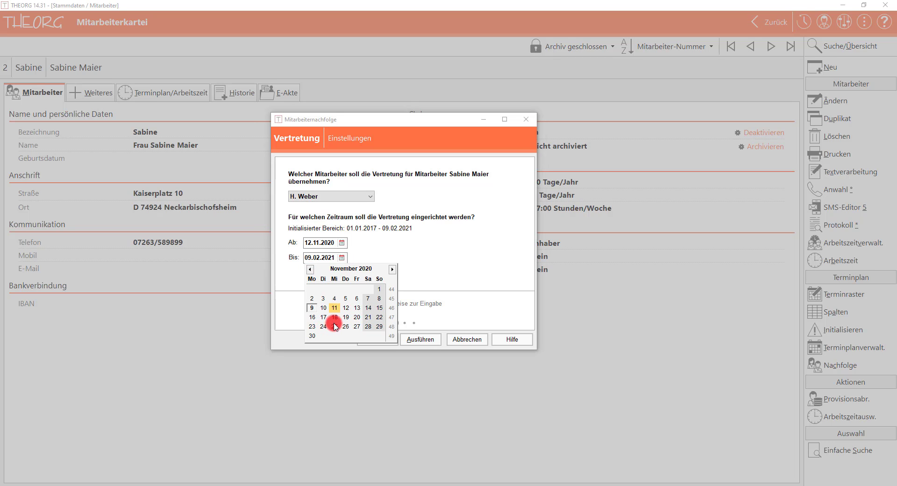
pyautogui.click(356, 317)
pyautogui.click(419, 337)
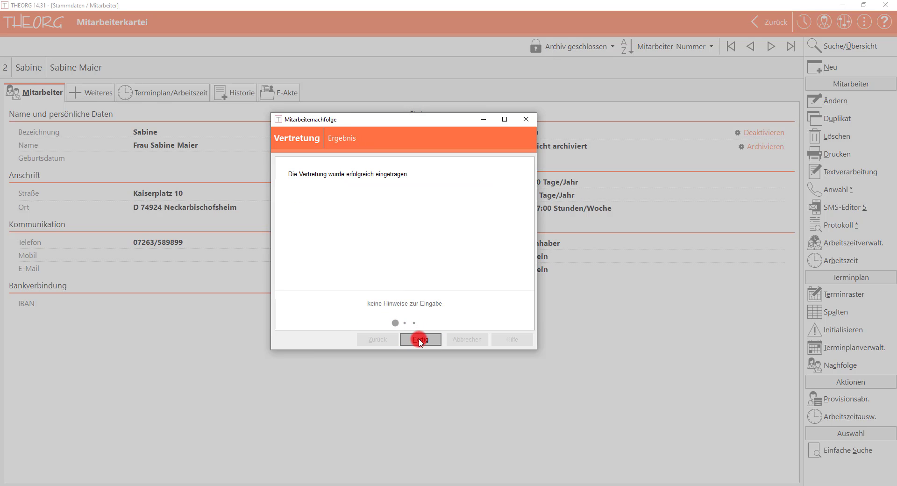
pyautogui.click(420, 339)
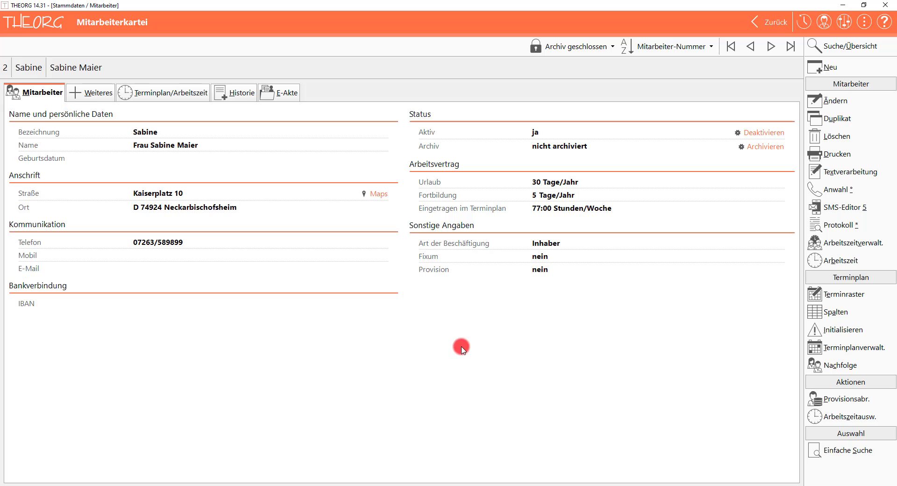
# - Start correcting the working hours (Arbeitszeiten korrigieren) in the schedule administration for the period 12.11.2020 to 20.11.2020
pyautogui.click(819, 349)
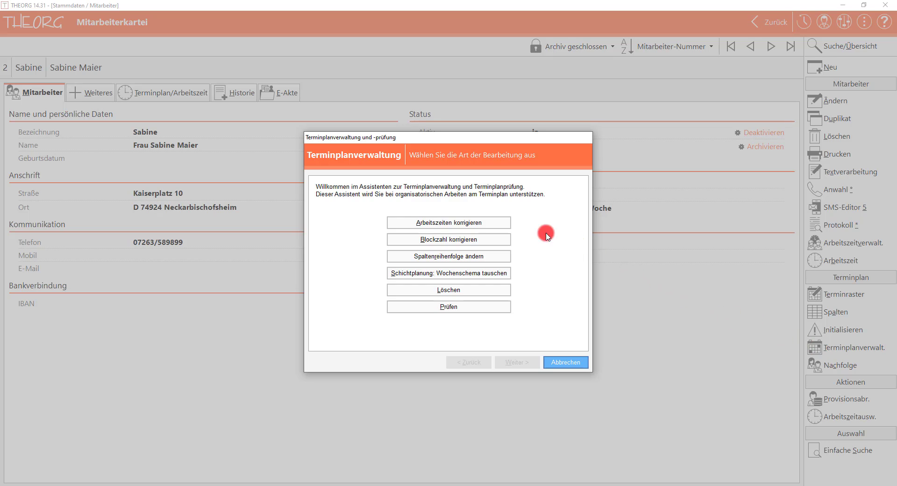
pyautogui.click(503, 223)
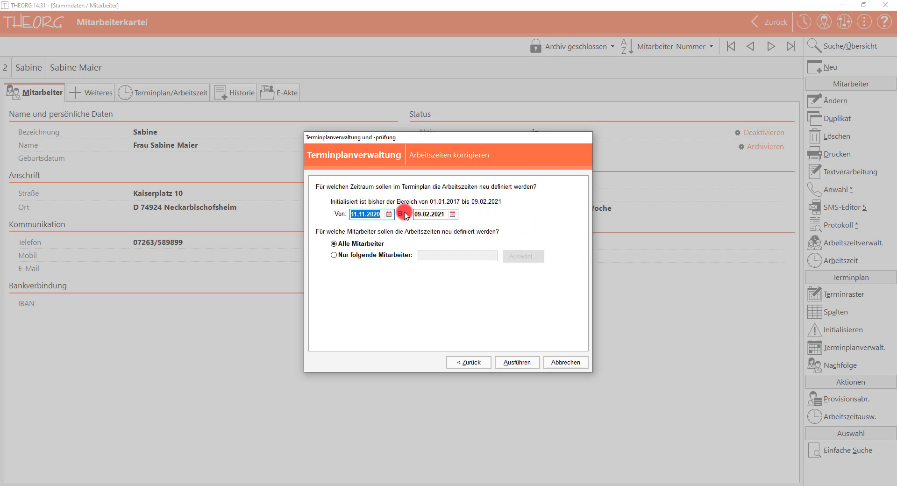
pyautogui.click(389, 214)
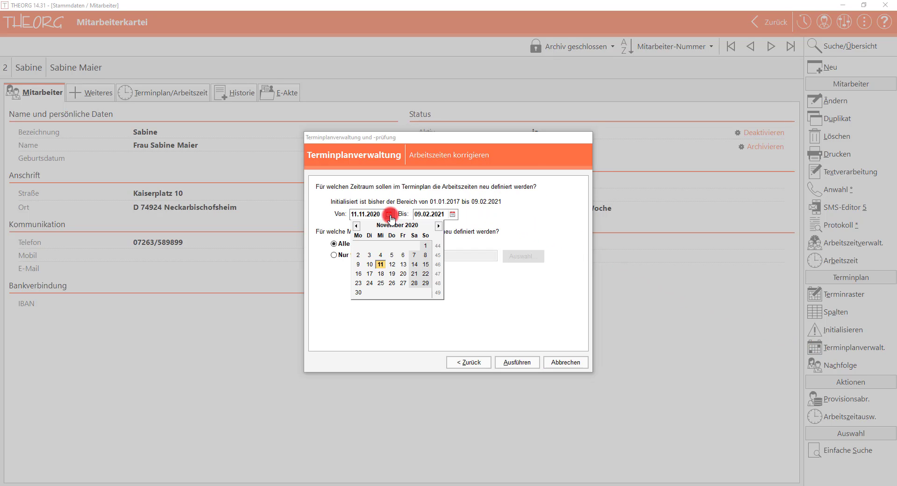
pyautogui.click(392, 265)
pyautogui.click(453, 214)
pyautogui.click(419, 226)
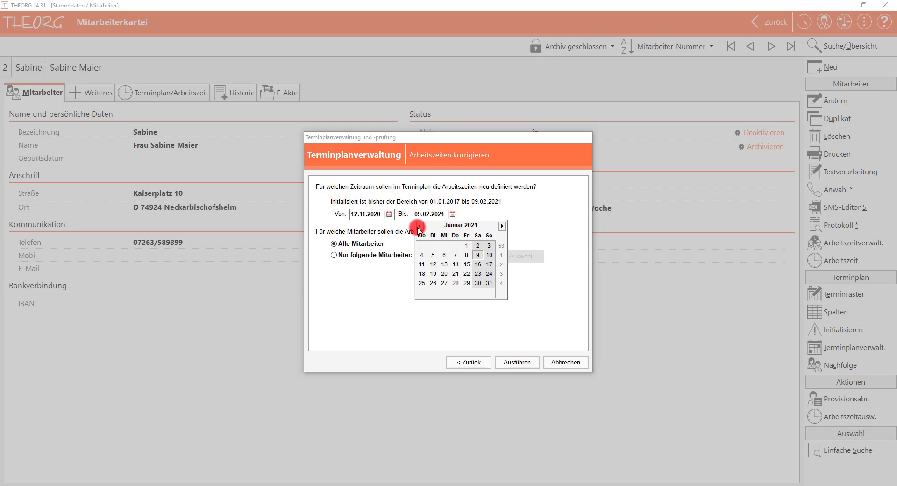
pyautogui.click(420, 226)
pyautogui.click(420, 226)
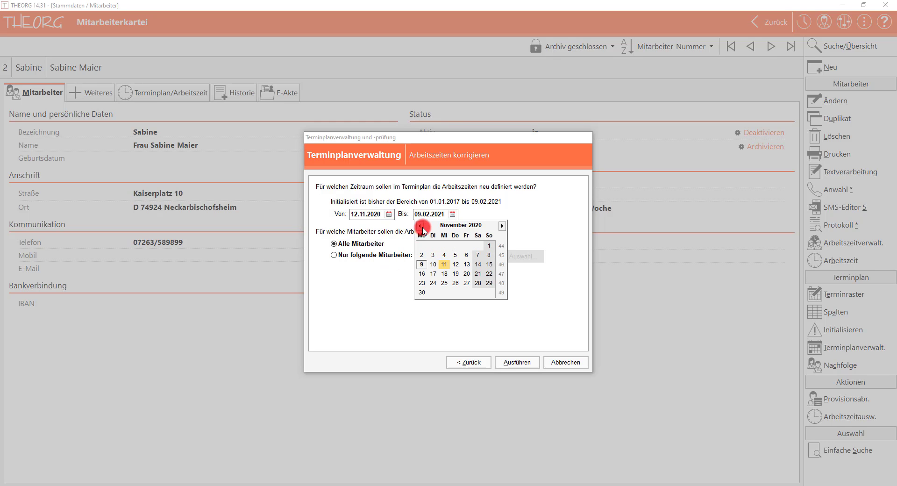
pyautogui.click(466, 273)
# - Restrict the working-hours correction to the substitute employee, execute it, and leave the employee records
pyautogui.click(388, 256)
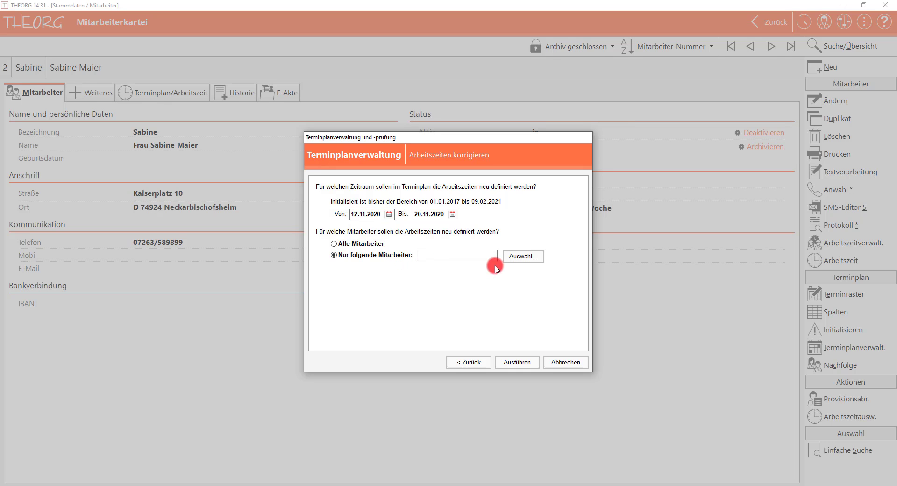
pyautogui.click(521, 256)
pyautogui.click(387, 286)
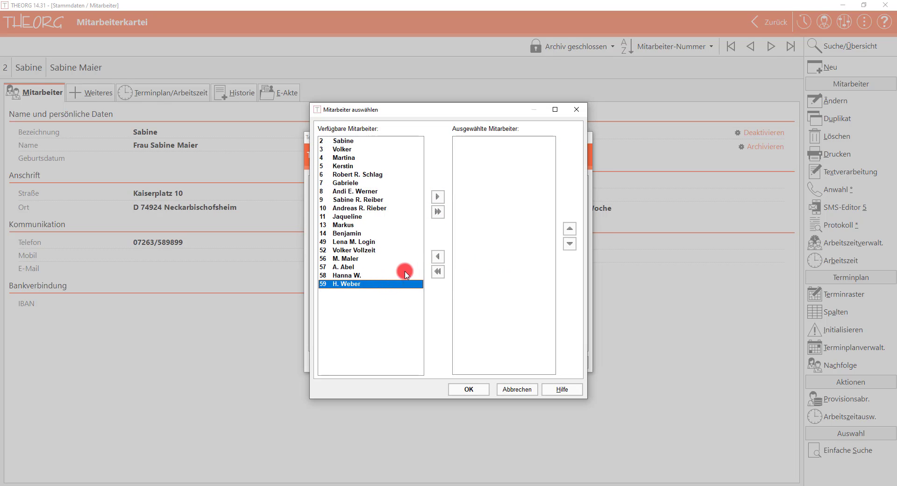
pyautogui.click(438, 197)
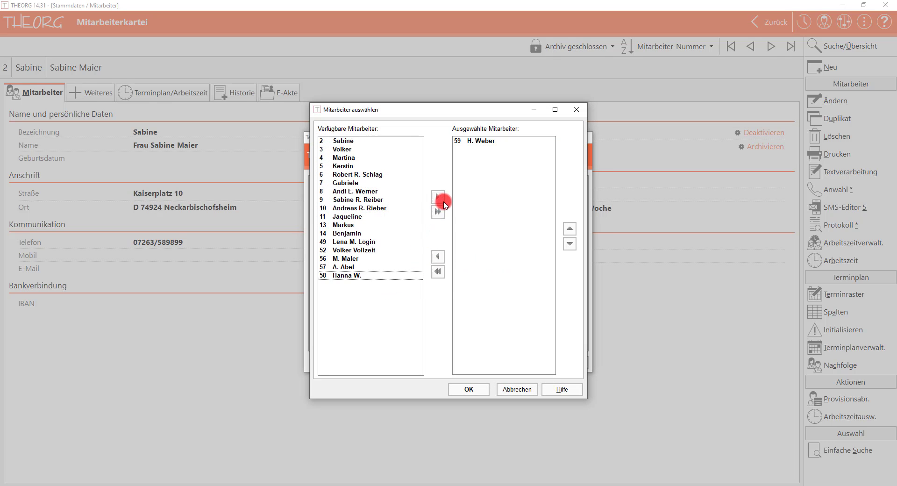
pyautogui.click(468, 389)
pyautogui.click(508, 363)
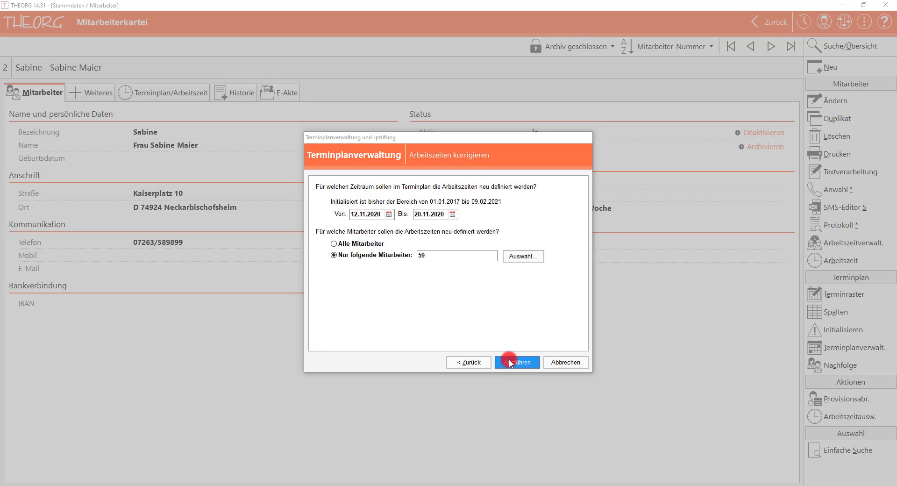
pyautogui.click(526, 290)
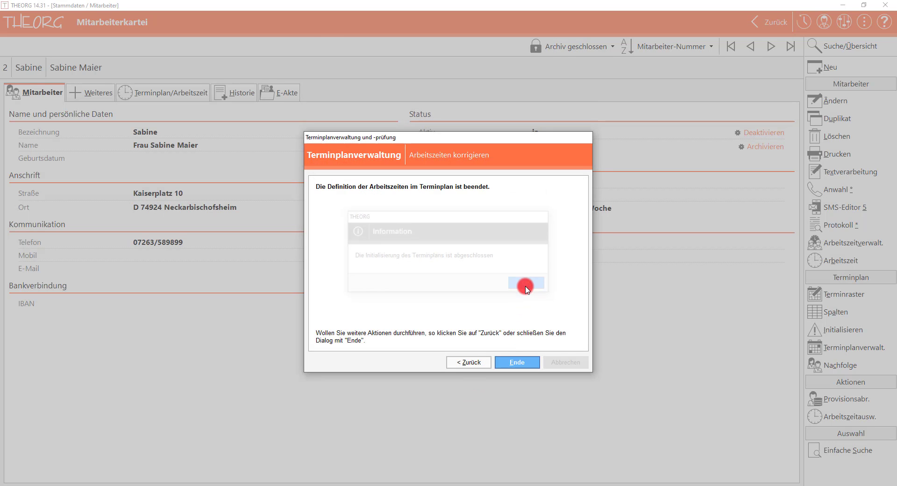
pyautogui.click(516, 363)
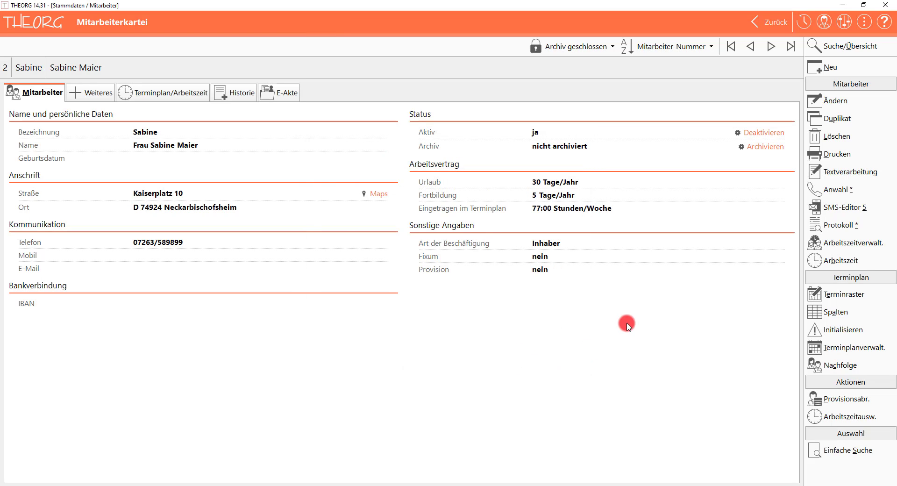
pyautogui.click(769, 14)
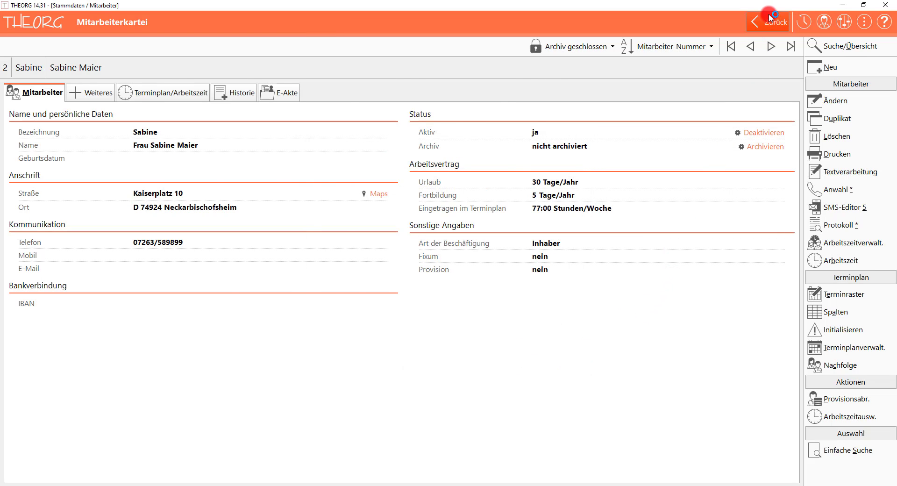
# - Open the appointment schedule (Terminplan) from the main menu and view the substitution's first day, 12.11.2020
pyautogui.click(823, 44)
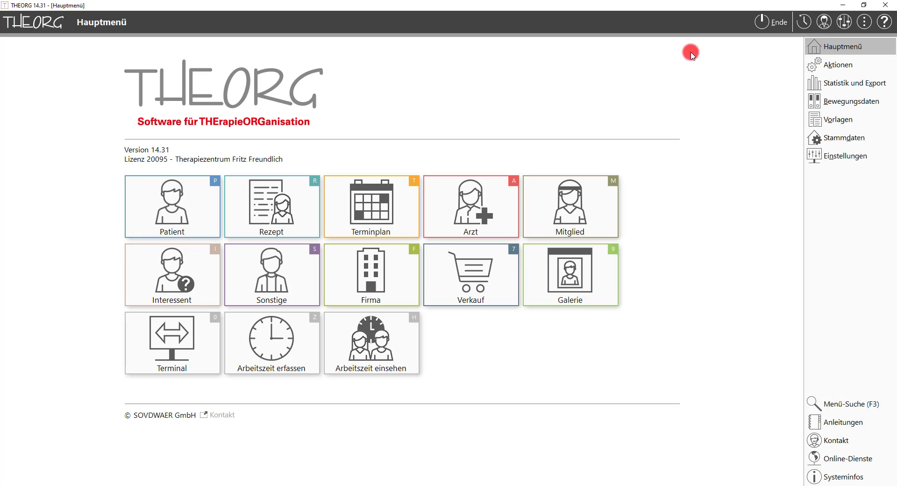
pyautogui.click(333, 187)
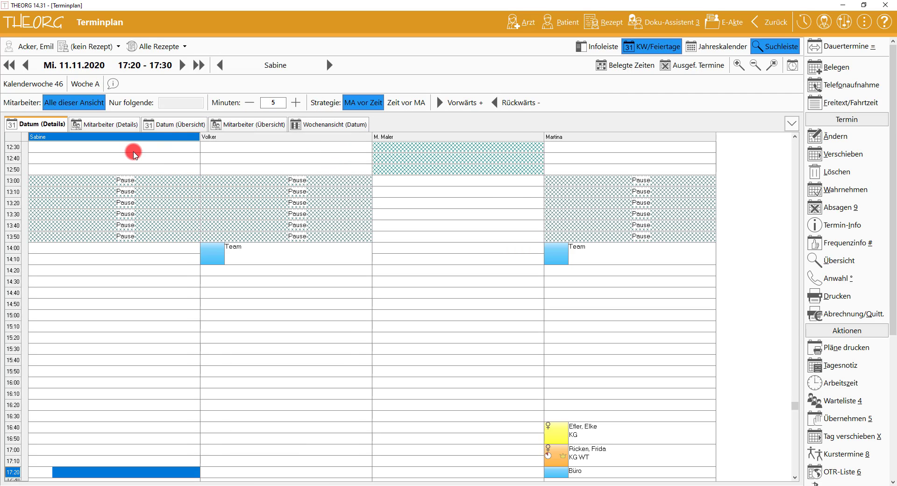
pyautogui.click(181, 66)
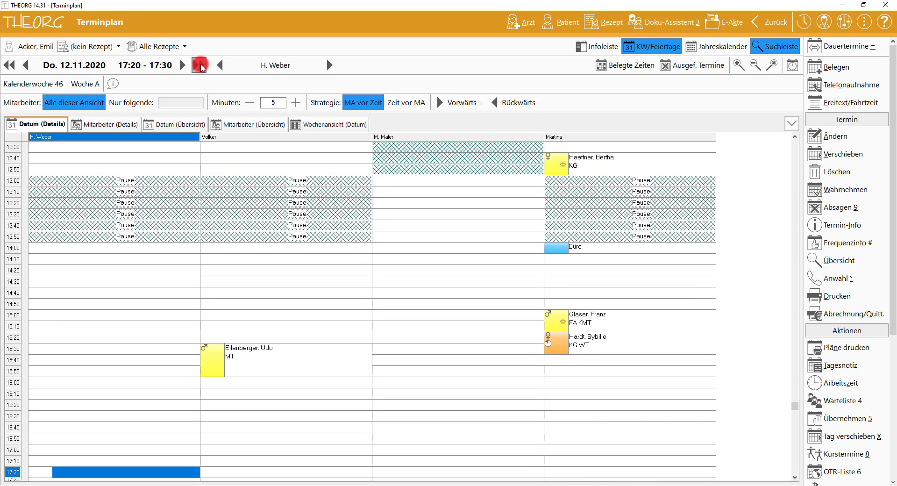
# - Check the schedule on 19.11.2020 and on through 21.11.2020, the day after the substitution ends, and return to the main menu
pyautogui.click(200, 66)
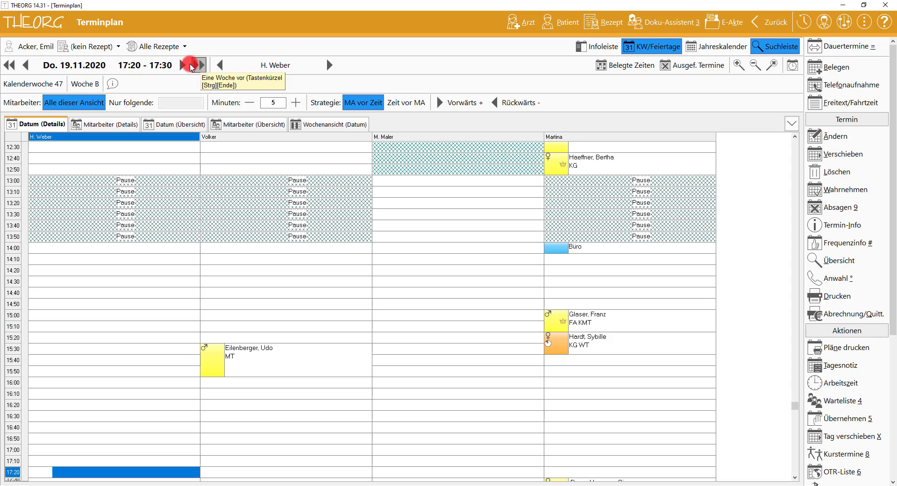
pyautogui.click(181, 65)
pyautogui.click(181, 65)
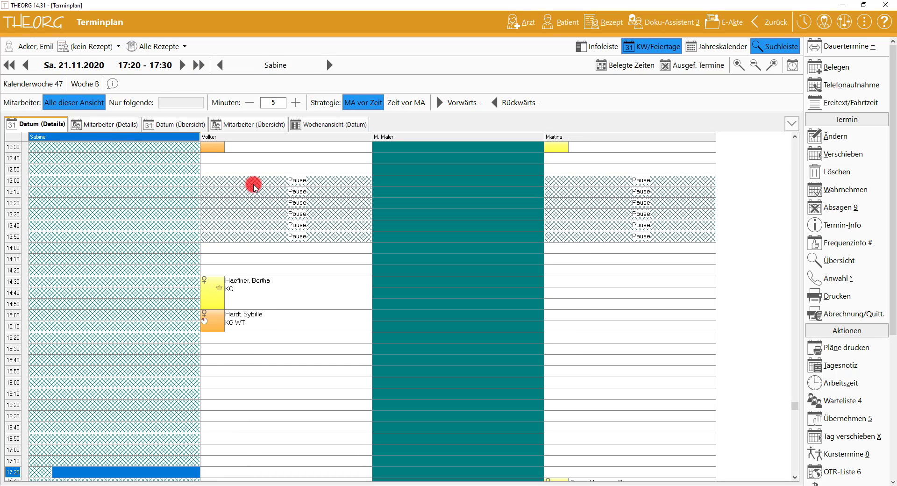
pyautogui.click(767, 24)
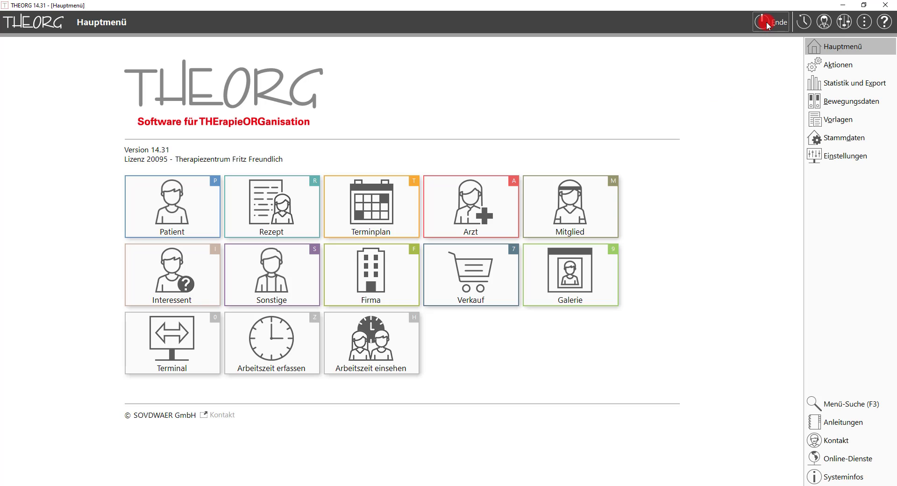